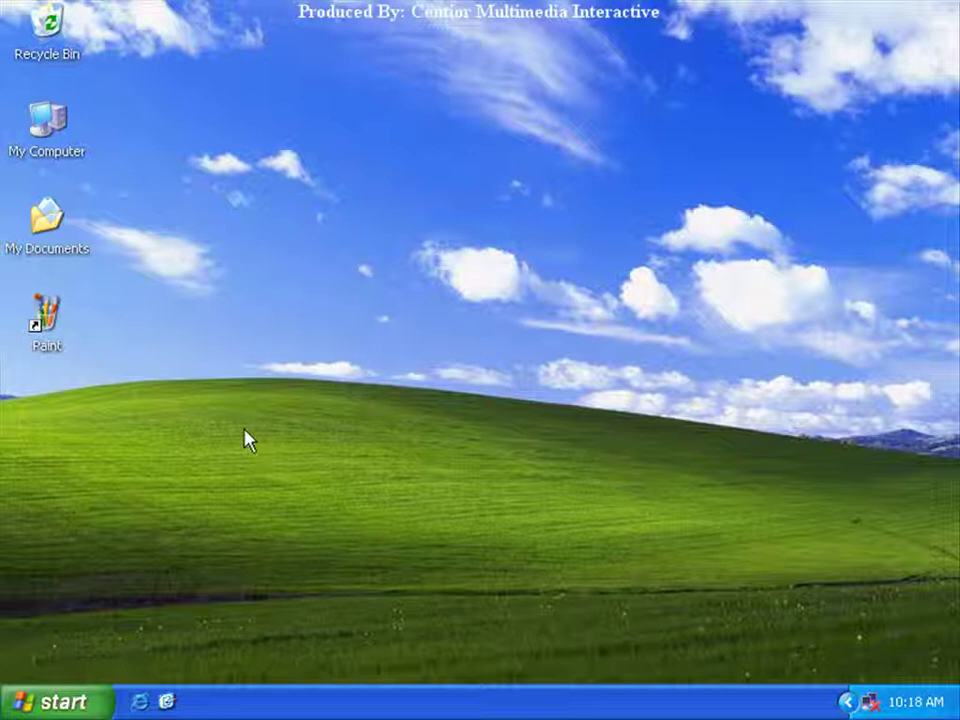
- Reorder the desktop icons manually by moving My Computer and Recycle Bin below the others, ending with Paint at the end of the column
click(50, 125)
mouse_move(50, 125)
mouse_down()
mouse_move(58, 236)
mouse_move(78, 268)
mouse_move(78, 373)
mouse_up()
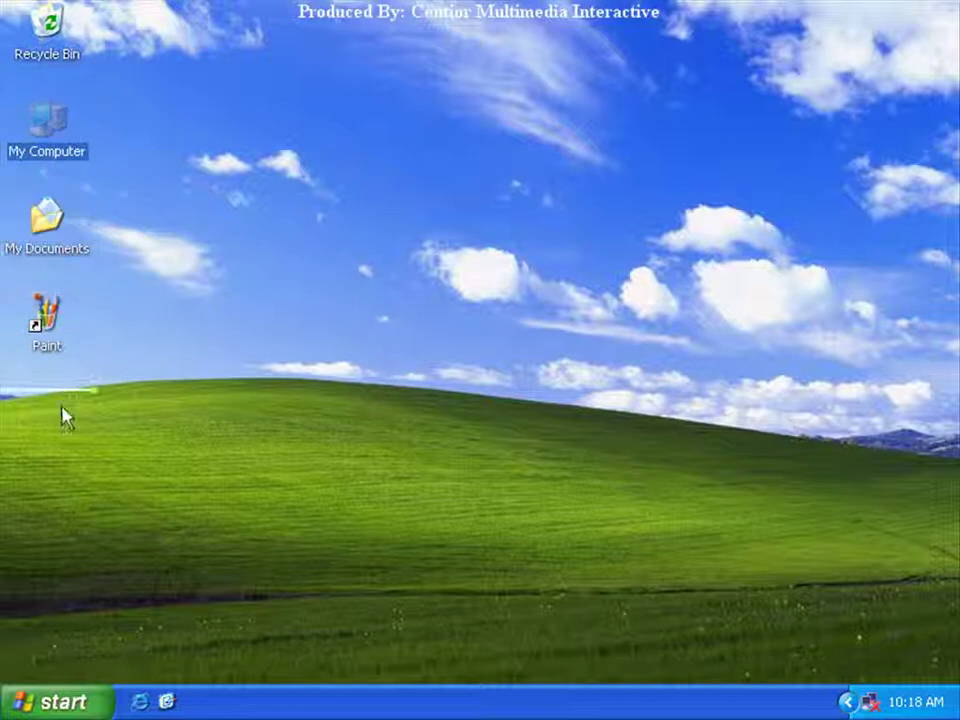
drag(62, 416, 52, 433)
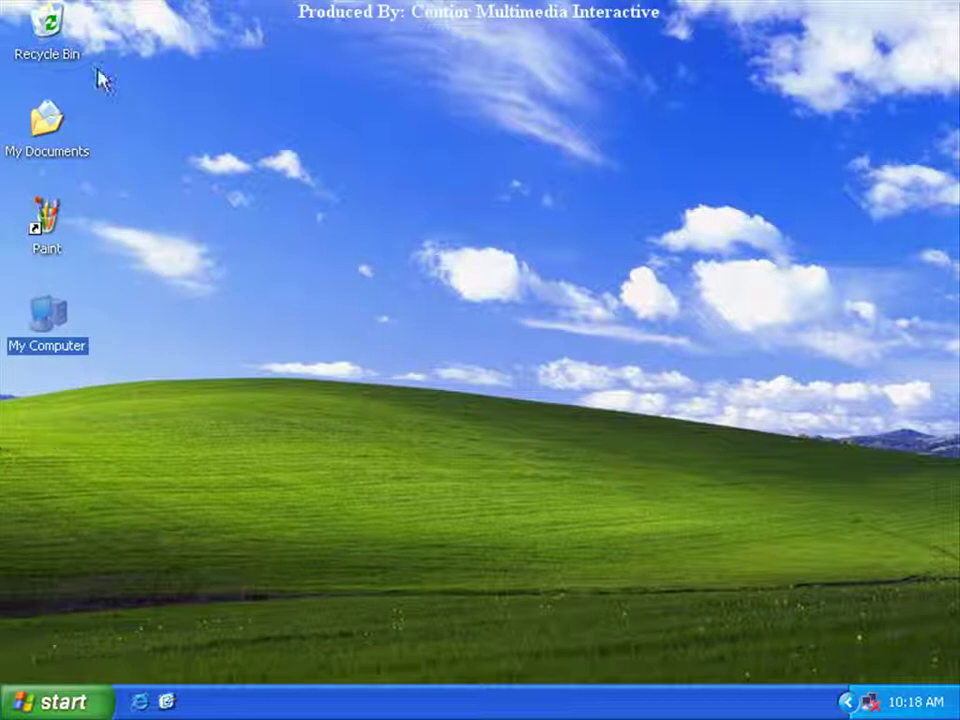
drag(45, 25, 62, 40)
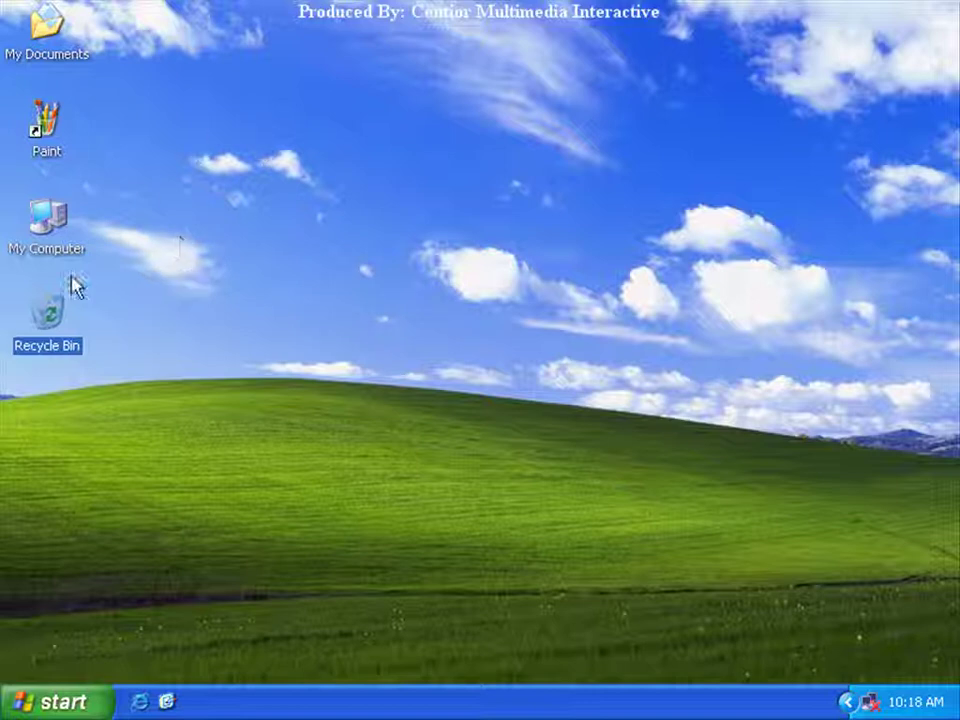
click(47, 238)
drag(57, 362, 57, 366)
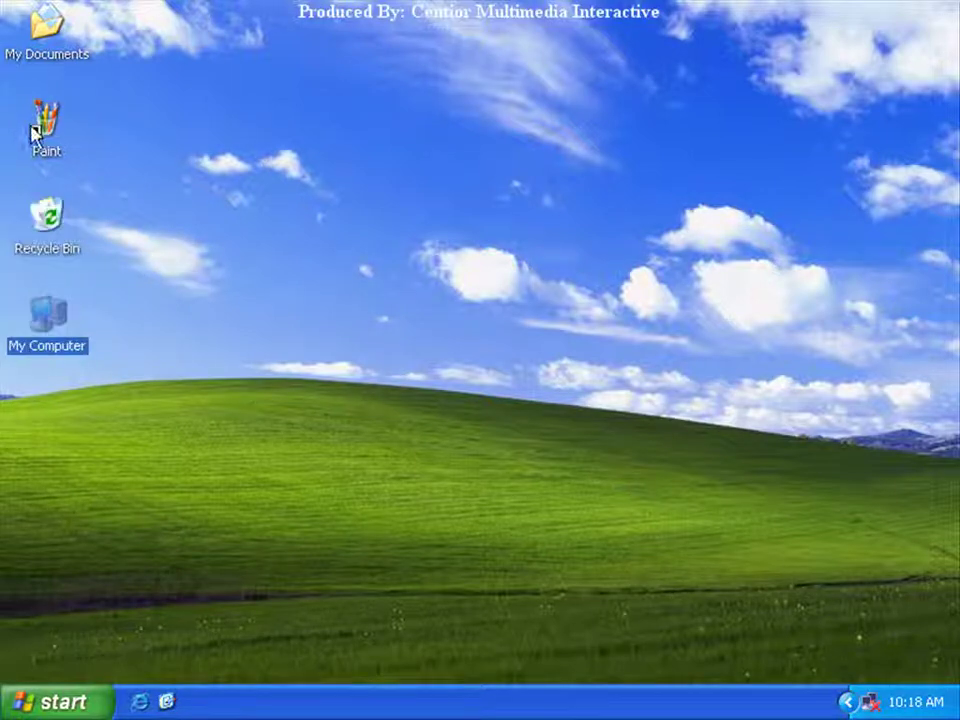
click(38, 125)
drag(168, 400, 184, 353)
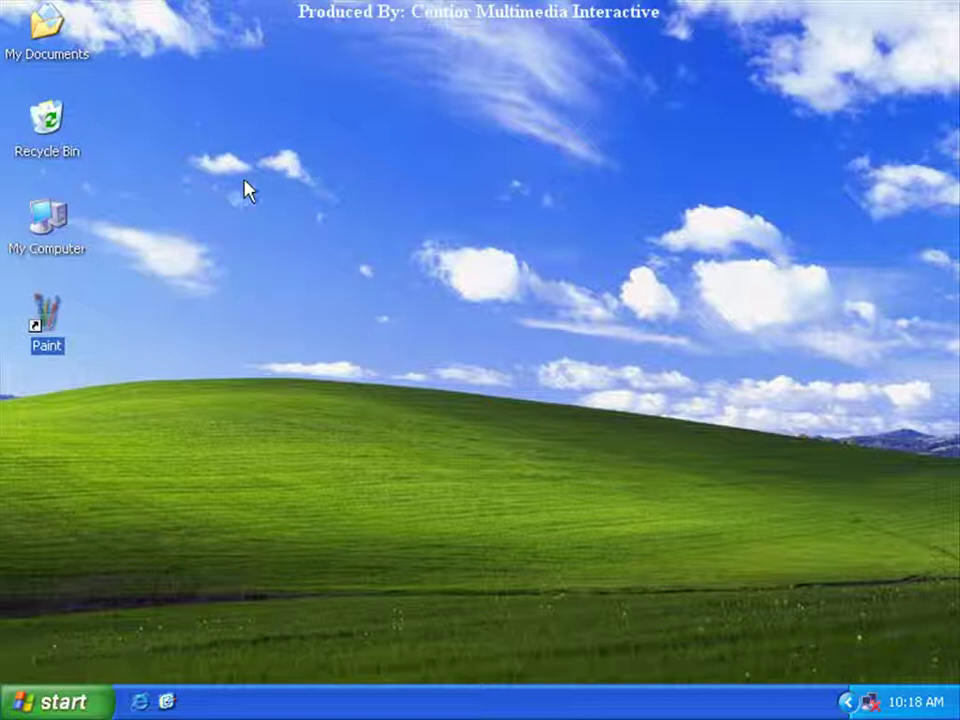
- Arrange the desktop icons by name
right_click(287, 225)
mouse_move(312, 230)
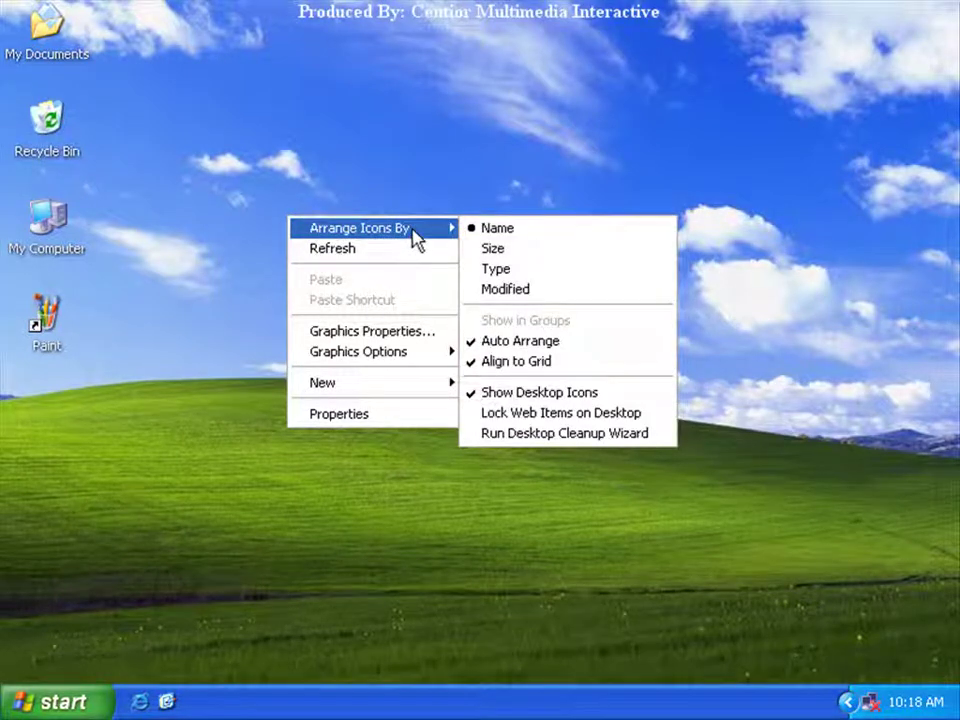
click(498, 236)
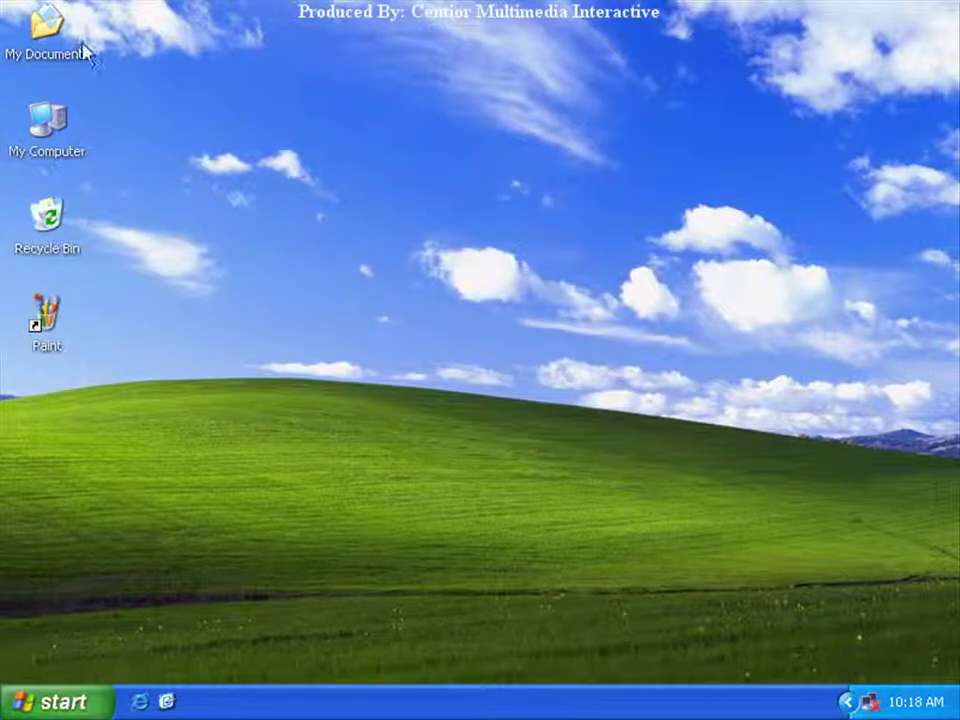
- Arrange the desktop icons by size and then by type
right_click(347, 184)
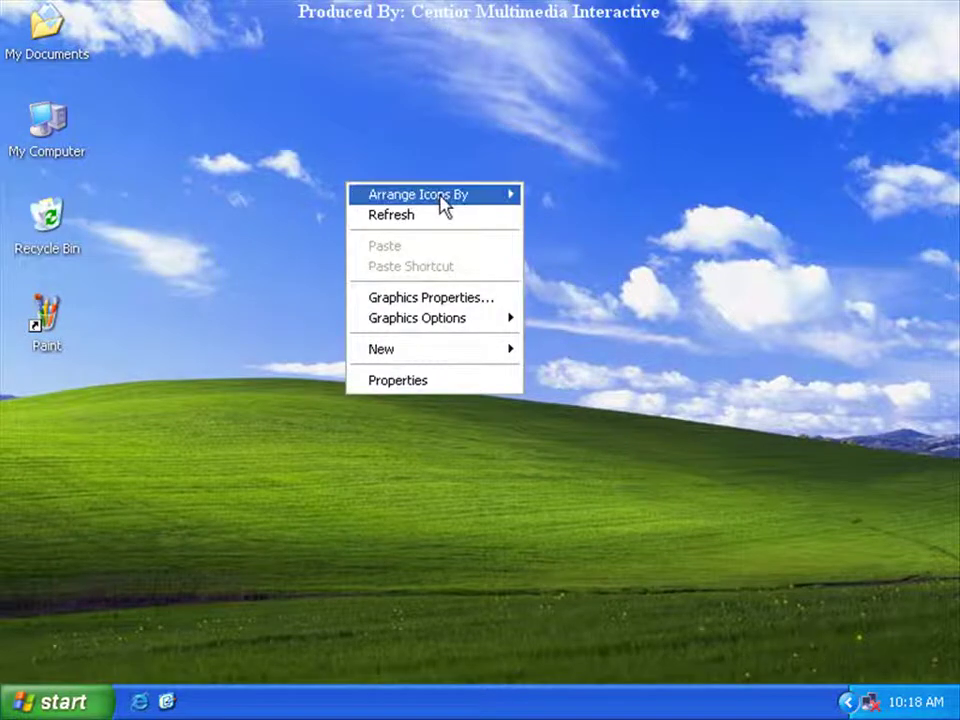
mouse_move(437, 196)
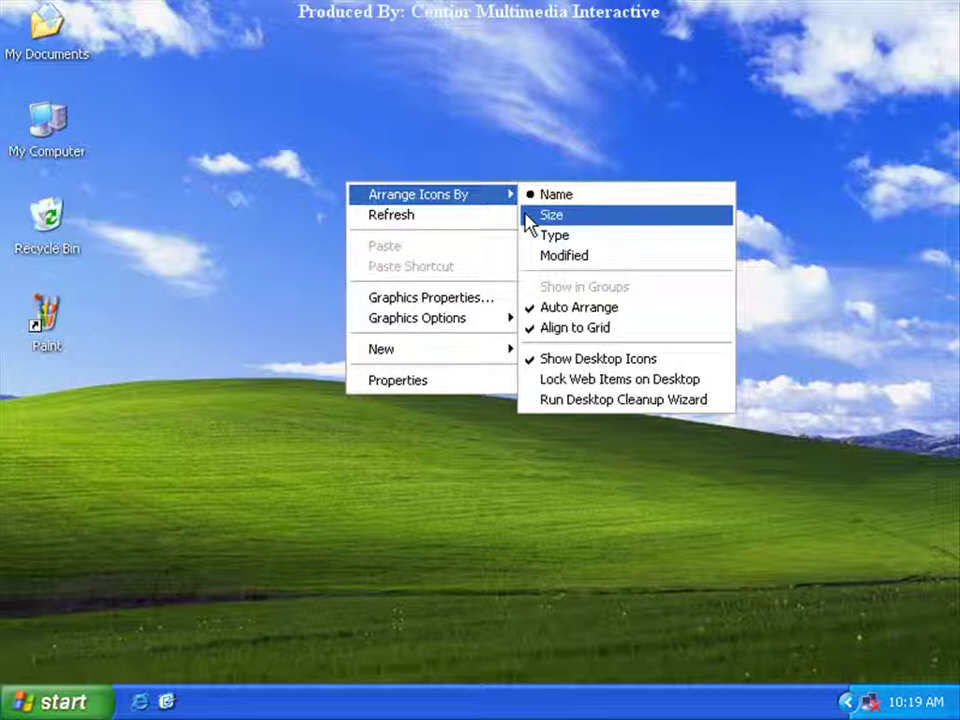
click(550, 215)
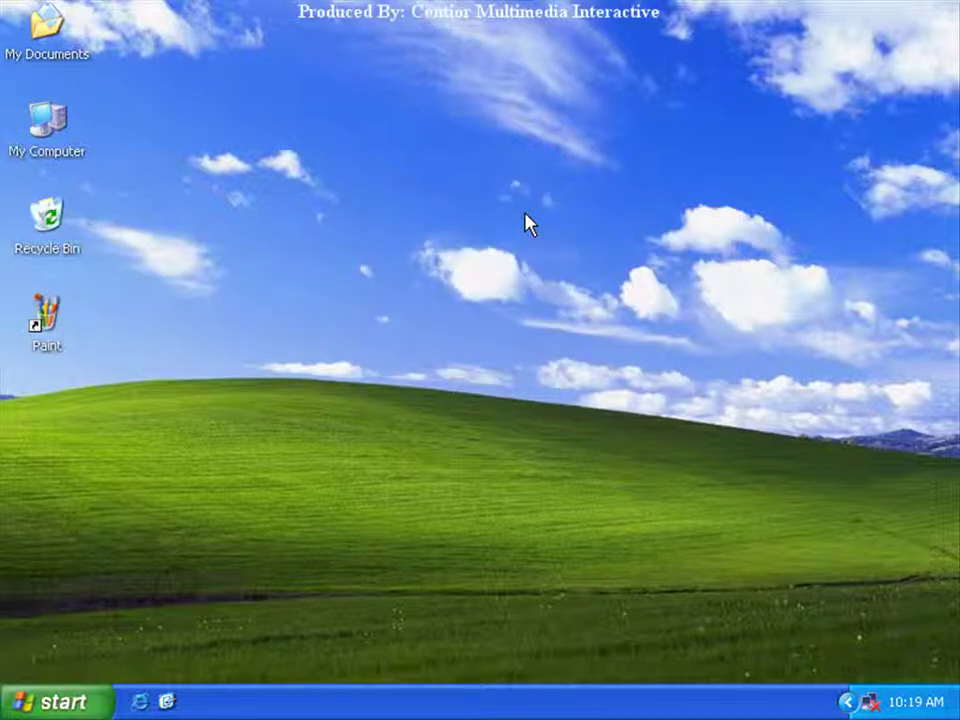
right_click(221, 165)
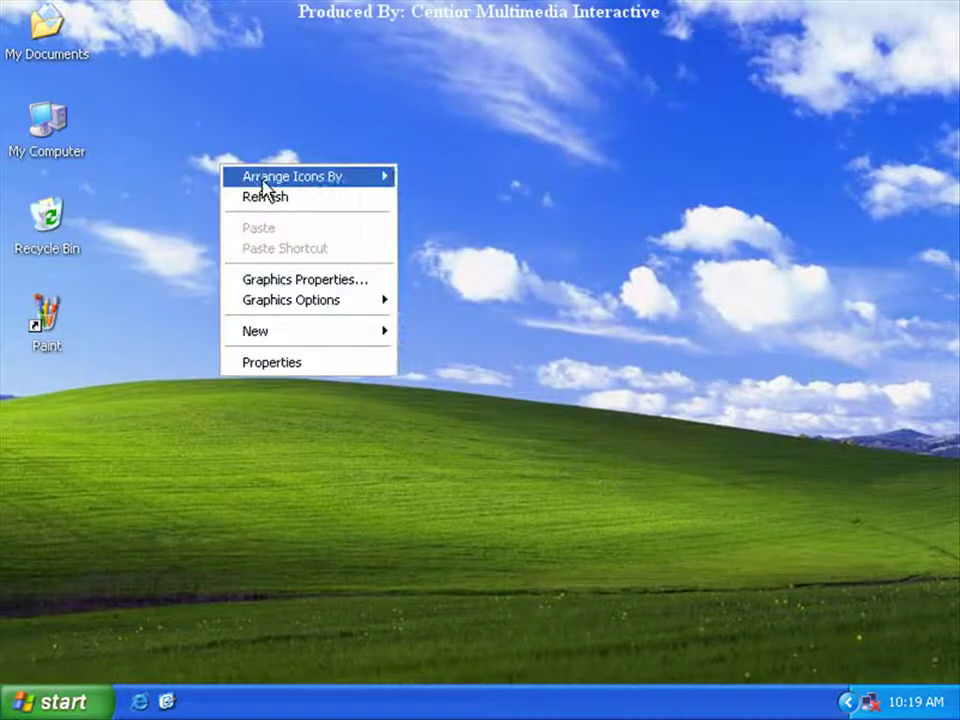
mouse_move(321, 185)
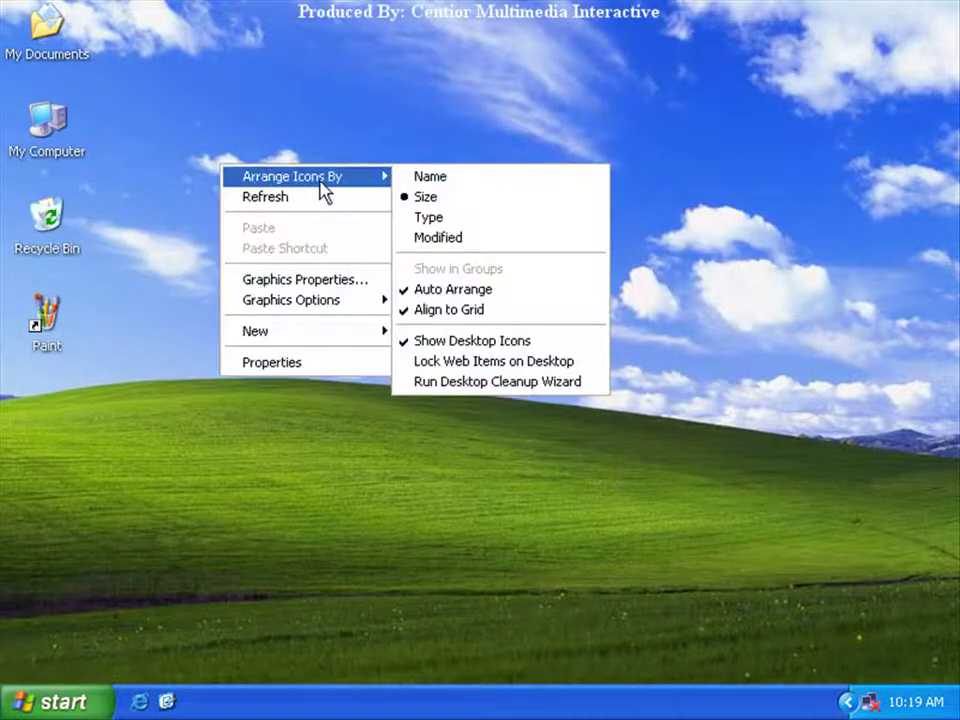
click(405, 219)
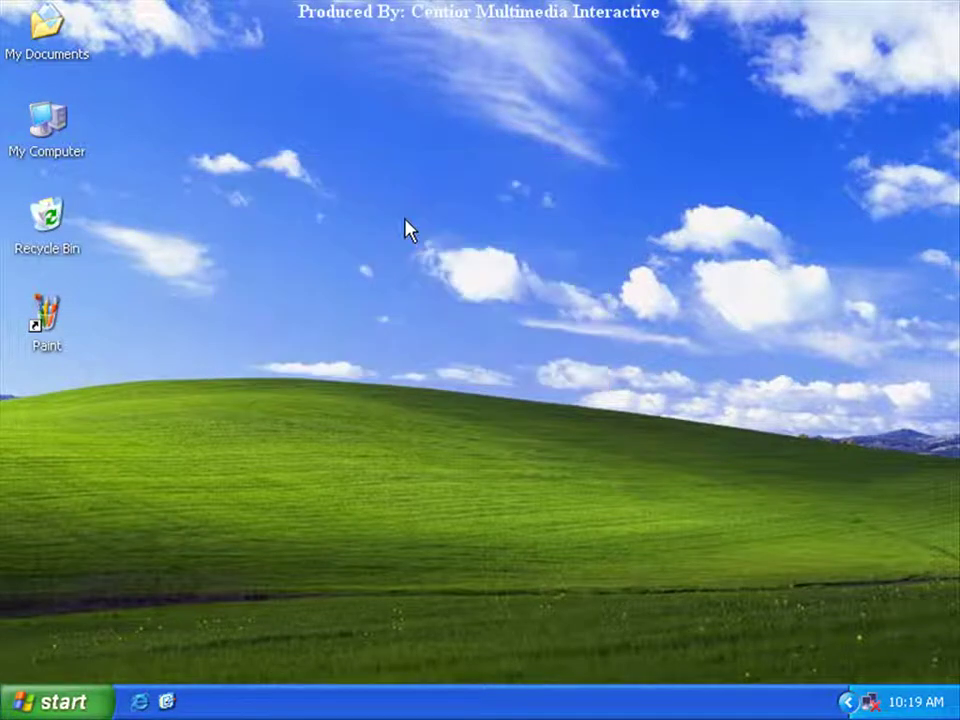
- Arrange the desktop icons by modification date
right_click(304, 137)
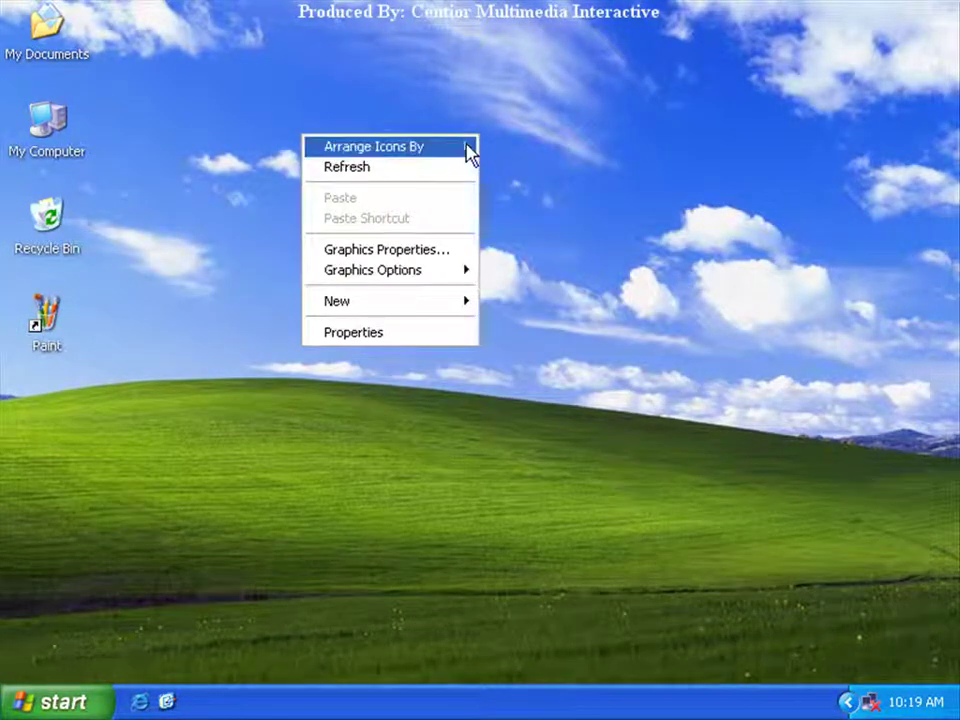
mouse_move(467, 150)
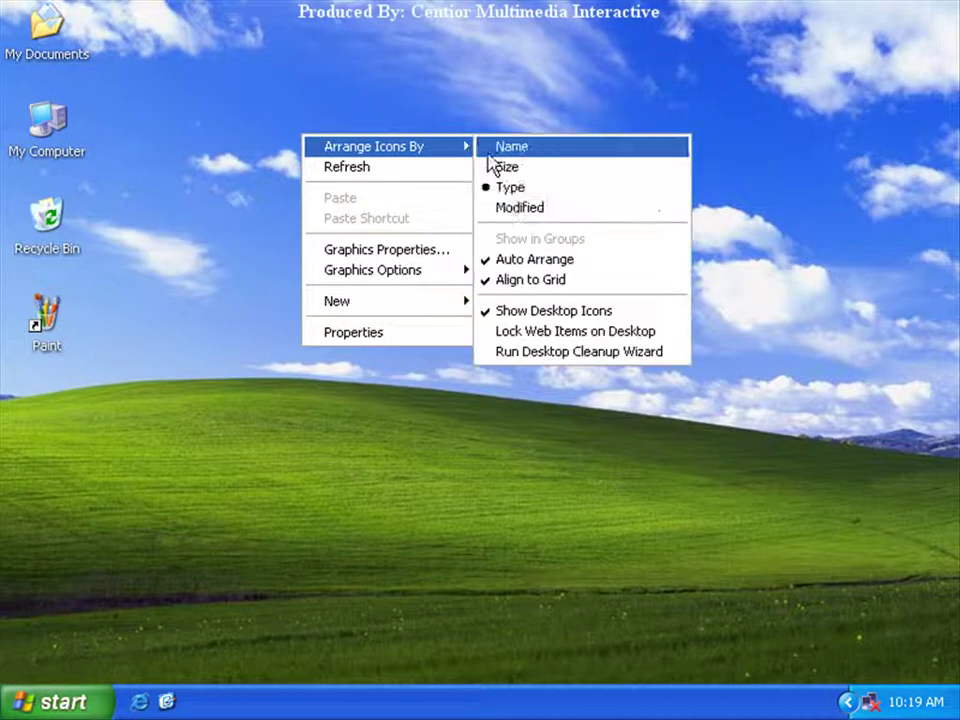
click(497, 214)
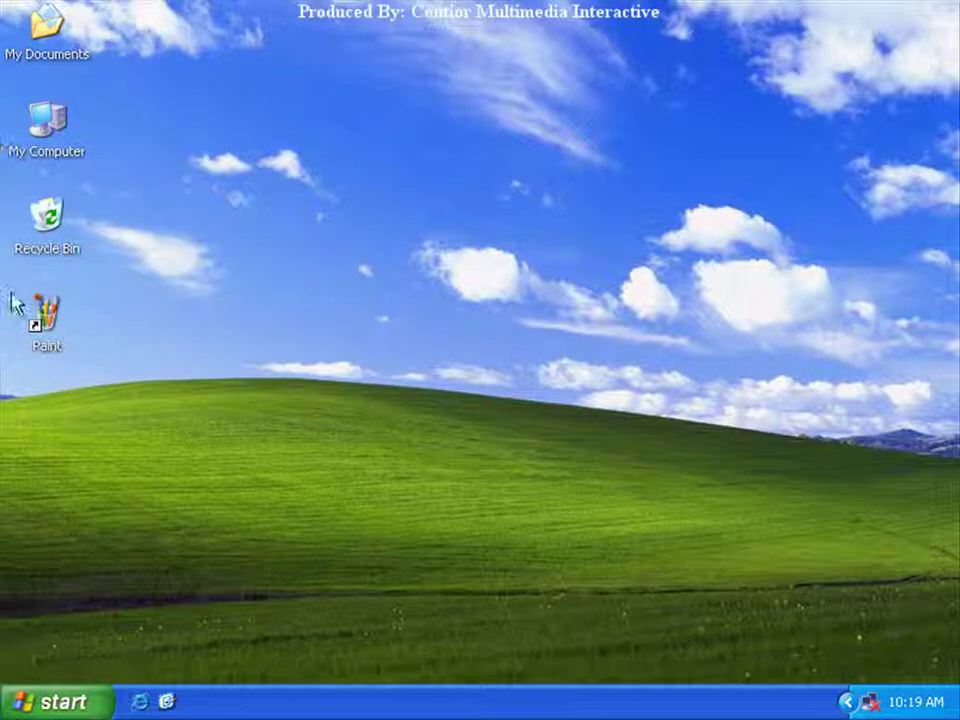
- Return the desktop icons to the arrangement by name
right_click(202, 129)
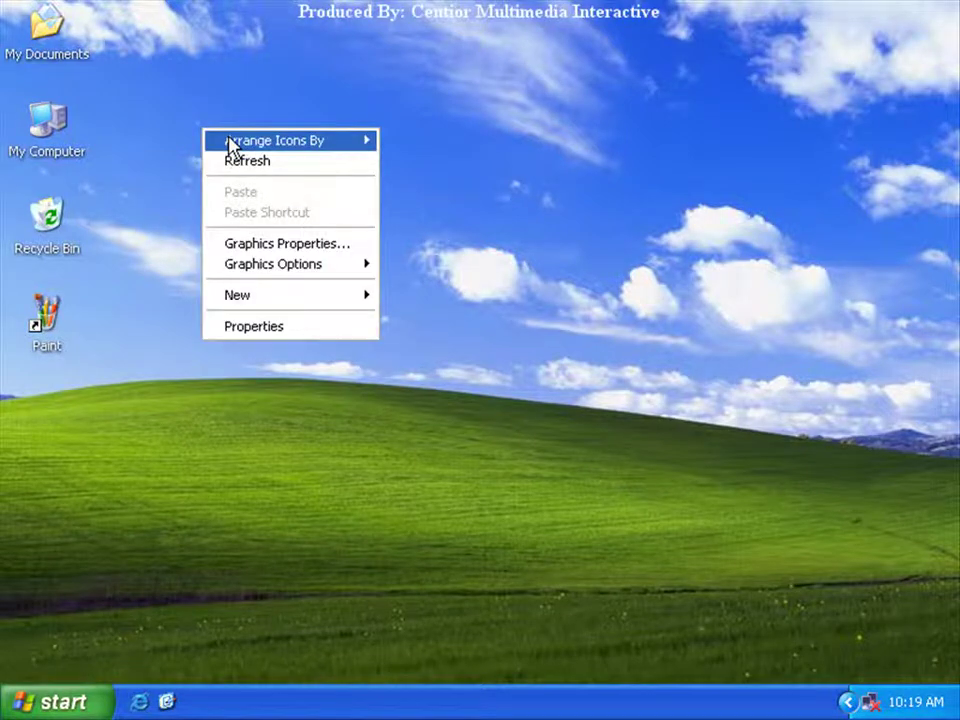
mouse_move(242, 146)
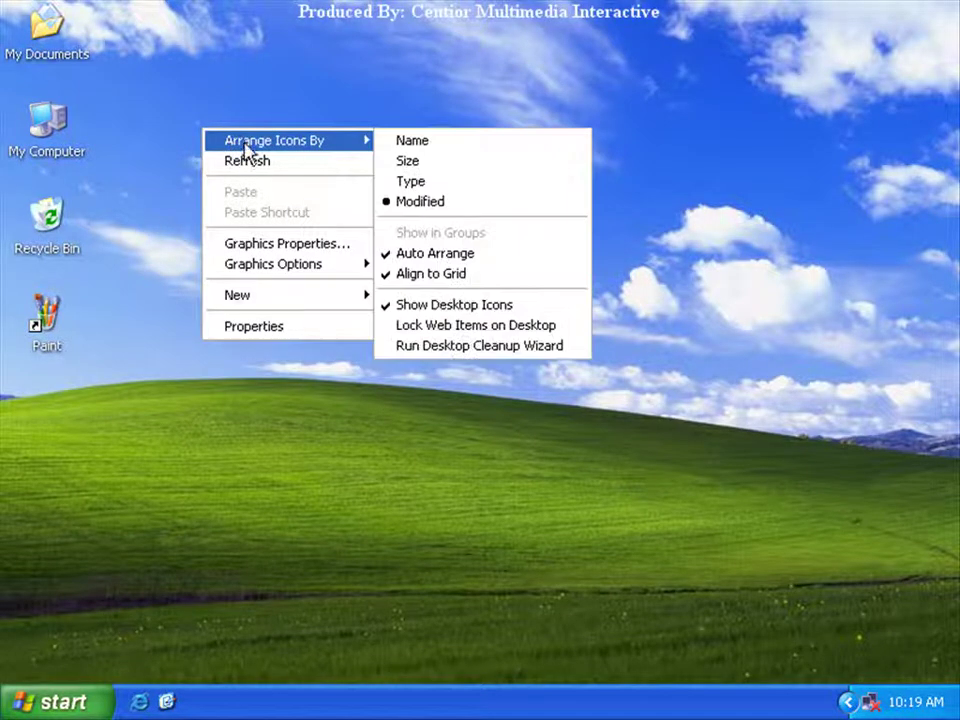
click(428, 146)
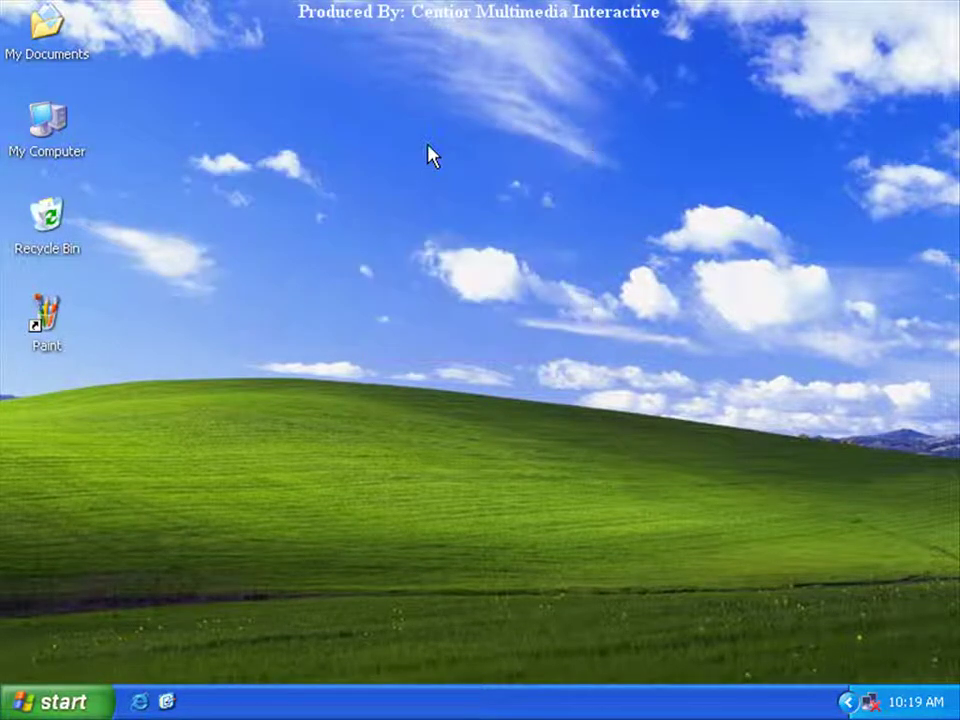
- Turn off Auto Arrange for the desktop icons
right_click(300, 150)
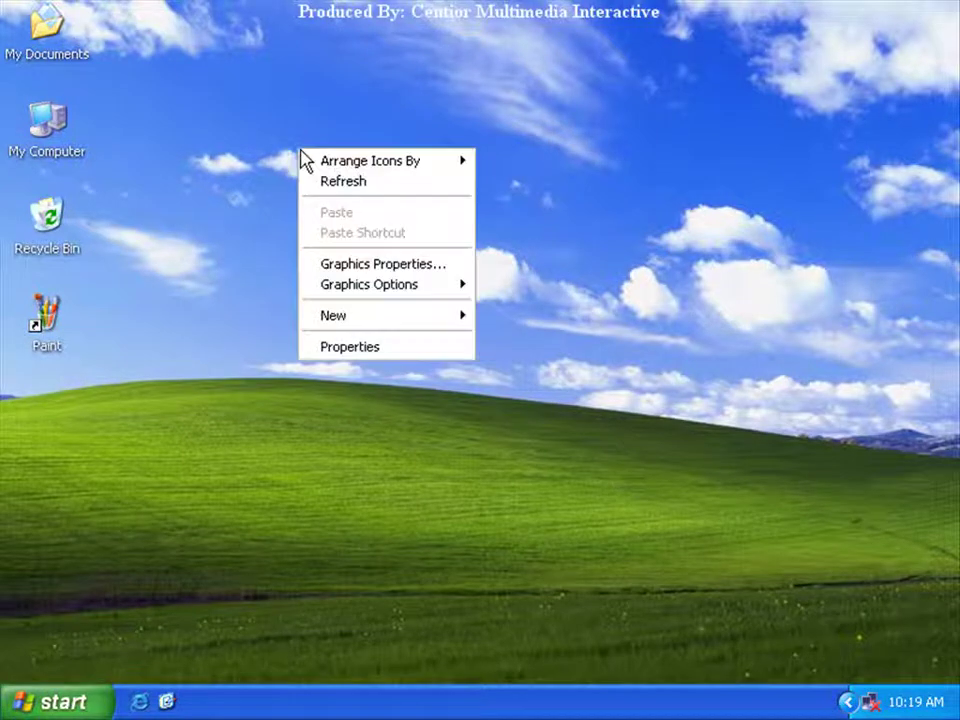
mouse_move(343, 167)
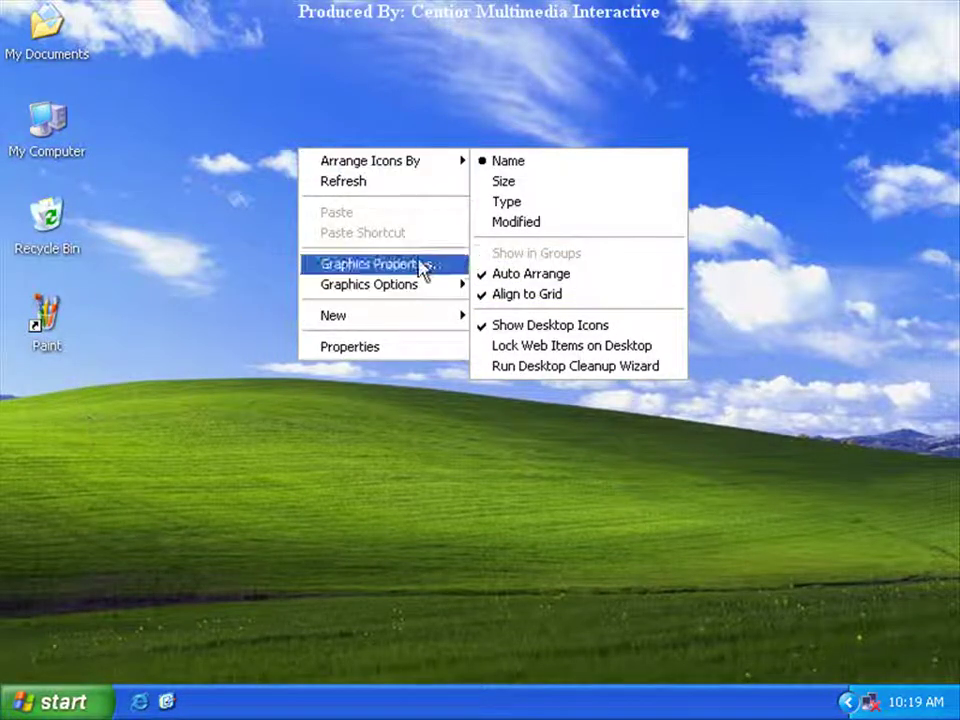
click(493, 285)
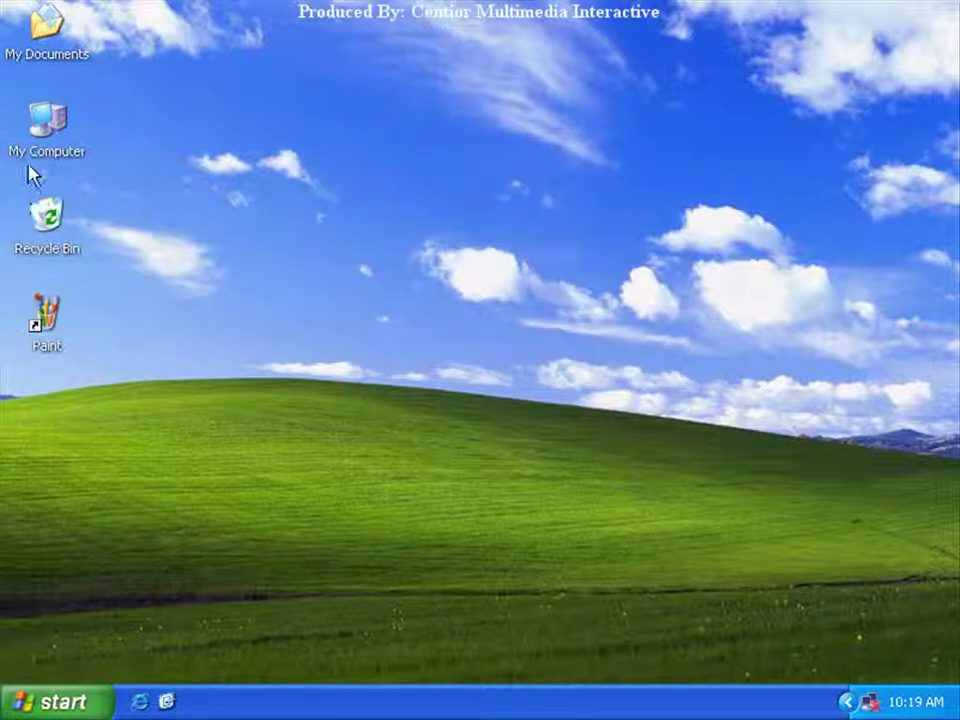
- Scatter the icons: Recycle Bin to the desktop's lower-right corner, My Computer near the centre, and My Documents onto the lower-left grass
click(66, 240)
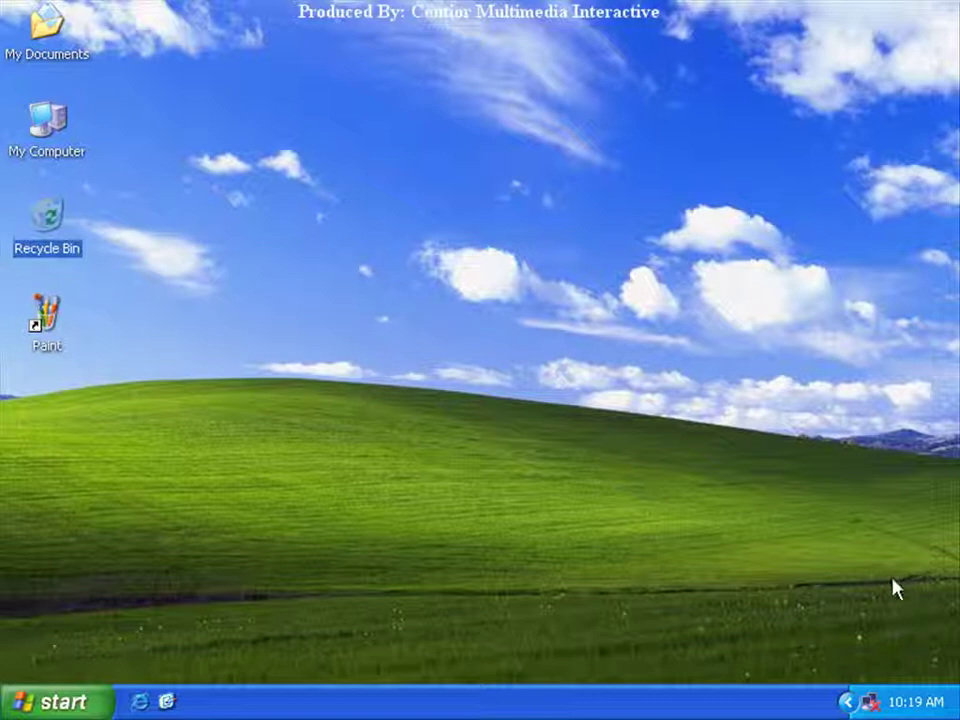
drag(66, 240, 884, 610)
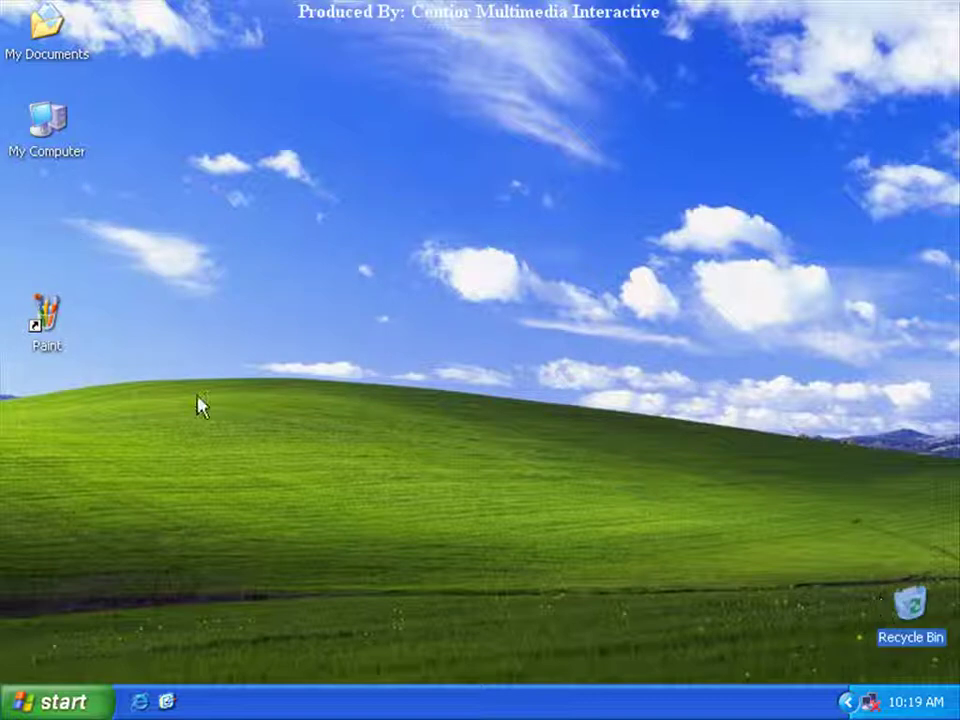
drag(47, 150, 540, 340)
mouse_move(52, 25)
mouse_down()
mouse_move(182, 285)
mouse_move(243, 510)
mouse_up()
- Line up My Documents, Paint and My Computer side by side in one row in the upper middle of the desktop
click(45, 332)
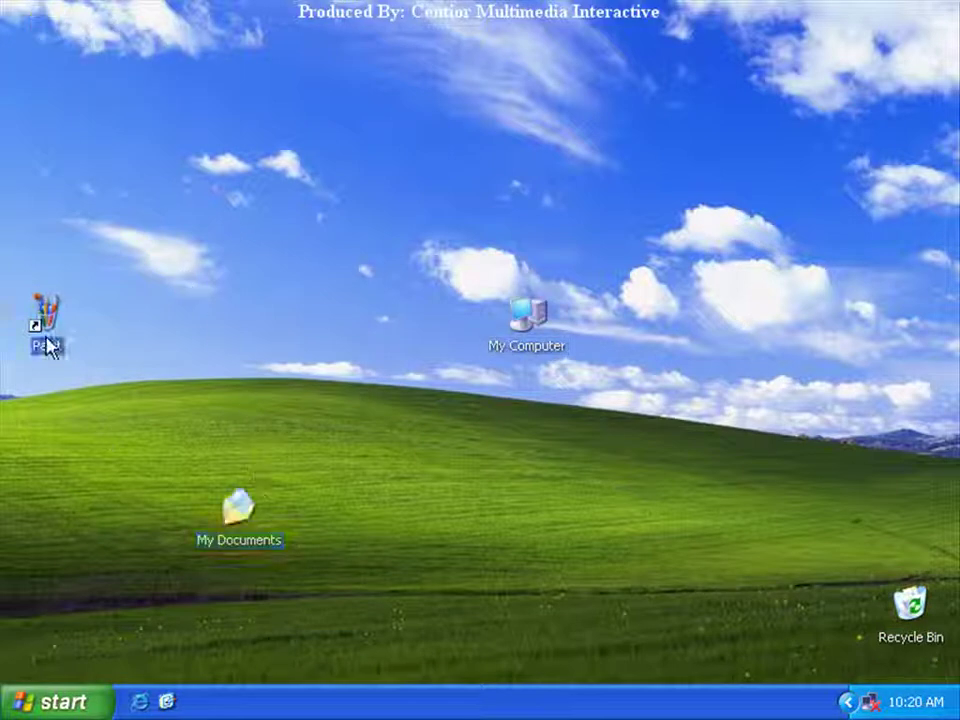
drag(398, 173, 425, 145)
mouse_move(527, 318)
mouse_down()
mouse_move(561, 146)
mouse_move(540, 140)
mouse_up()
mouse_move(262, 520)
mouse_down()
mouse_move(298, 281)
mouse_move(364, 178)
mouse_move(358, 135)
mouse_up()
click(306, 188)
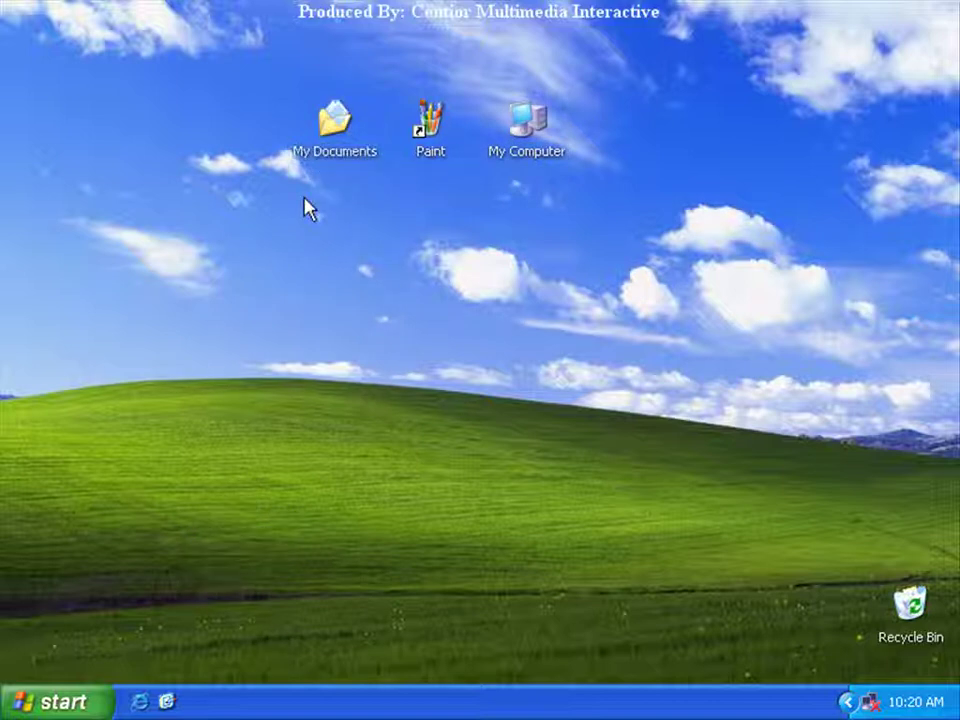
- Move My Documents, Paint and My Computer down by one grid row, keeping them side by side
drag(340, 138, 340, 232)
drag(433, 138, 431, 239)
click(533, 138)
drag(533, 138, 533, 234)
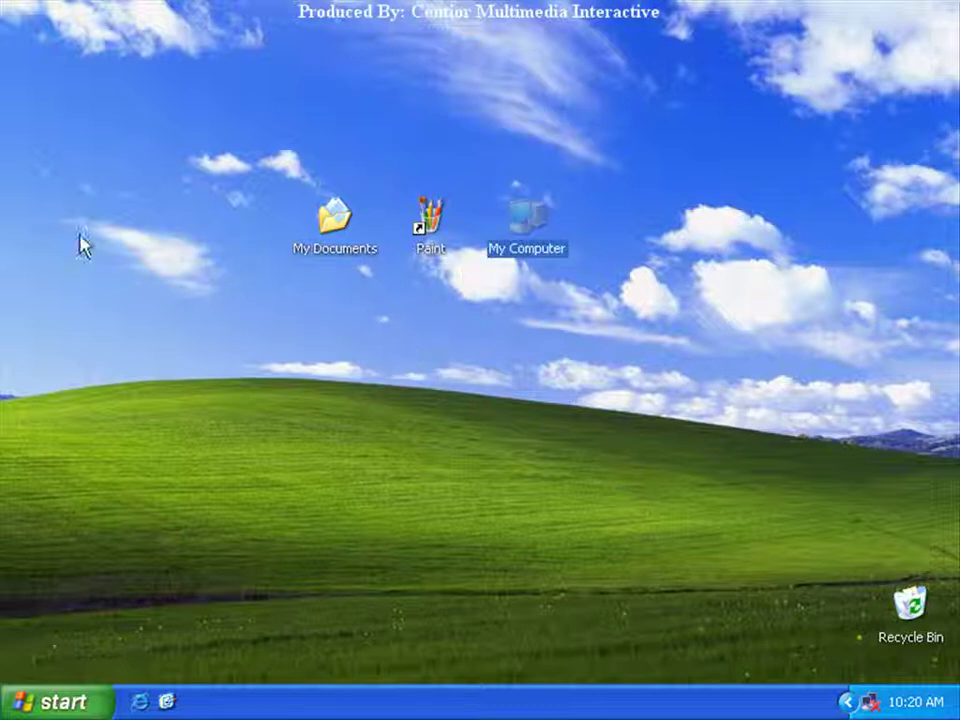
- Move My Documents, Paint and My Computer back up by one grid row and clear the selection
click(334, 222)
drag(334, 222, 334, 126)
mouse_move(429, 221)
mouse_down()
mouse_move(439, 135)
mouse_move(429, 124)
mouse_up()
drag(520, 212, 521, 118)
click(450, 272)
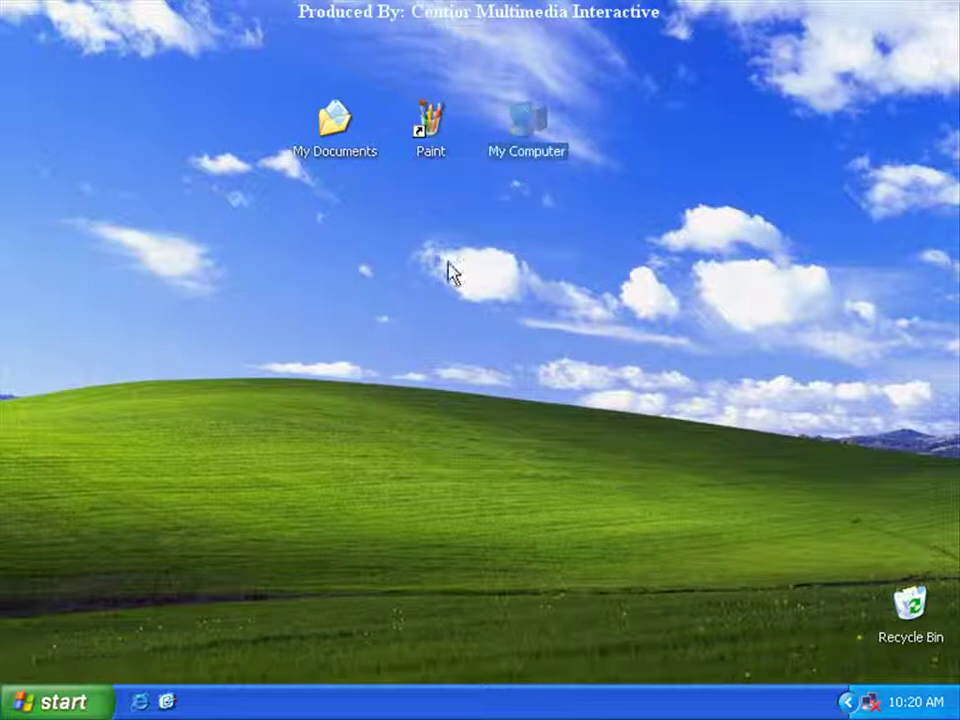
- Turn off Align to Grid for the desktop icons
right_click(376, 265)
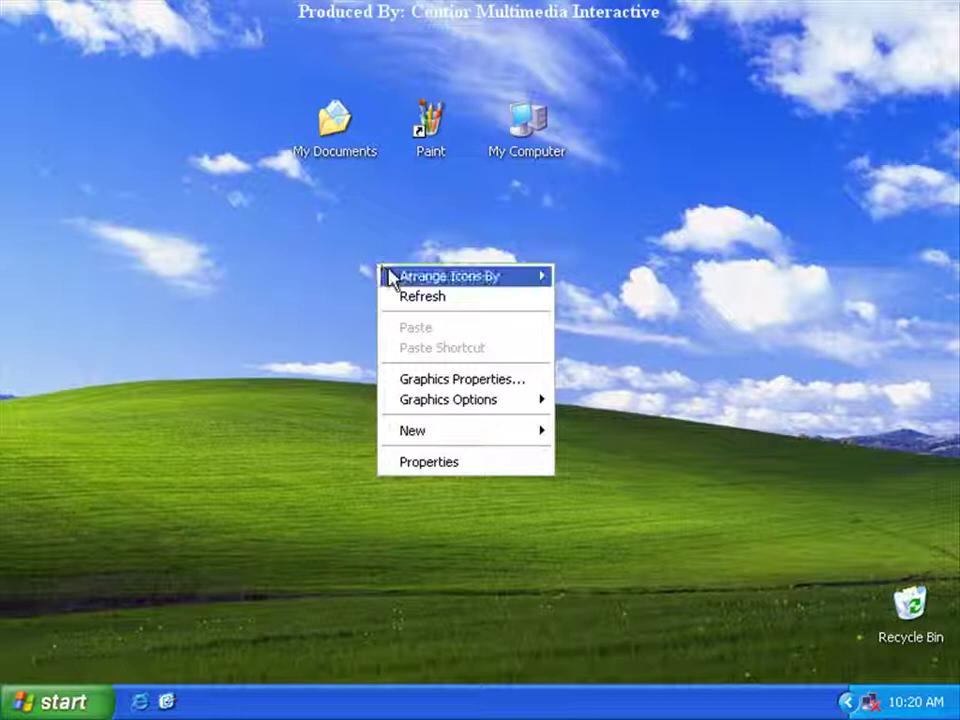
mouse_move(525, 280)
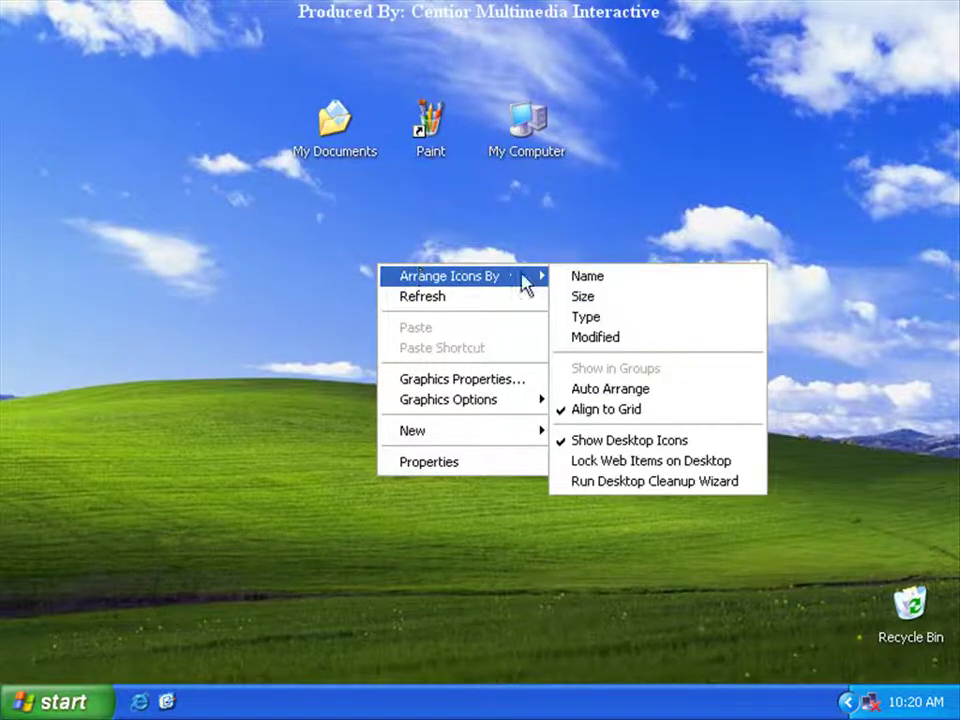
click(586, 428)
- Place My Documents, Paint and My Computer freely off the grid in a closely spaced staircase rising towards My Computer
drag(338, 150, 338, 186)
drag(432, 148, 405, 168)
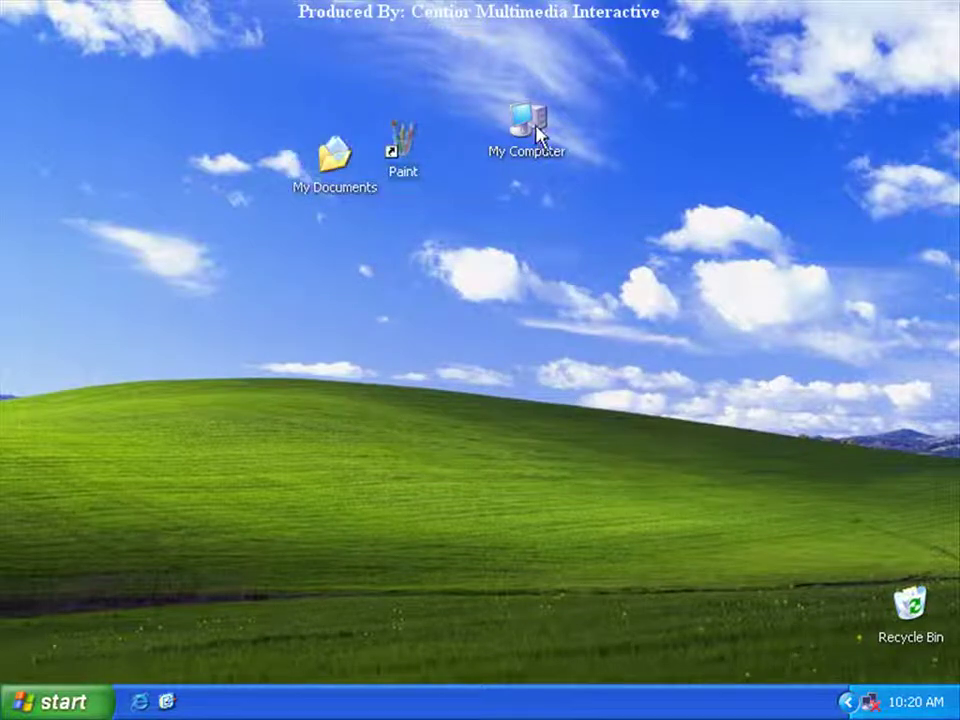
drag(497, 124, 444, 114)
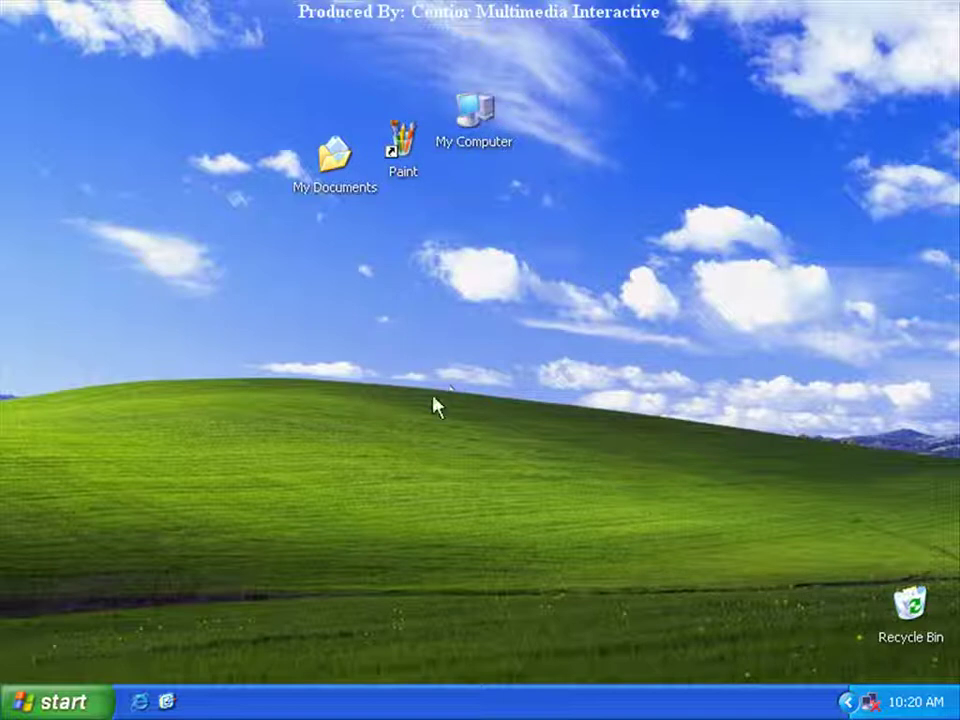
- Regroup the three icons into a tight triangle, with Paint above and between My Documents and My Computer
click(470, 116)
drag(470, 116, 444, 261)
drag(334, 158, 318, 258)
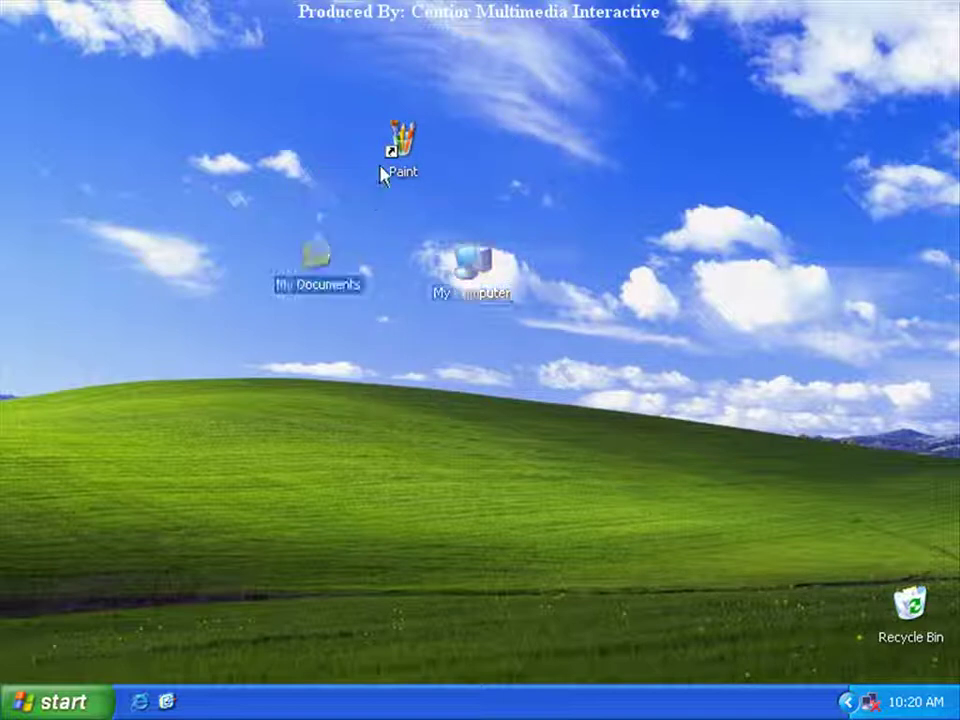
drag(449, 188, 450, 190)
drag(335, 285, 418, 238)
click(463, 278)
drag(463, 278, 496, 214)
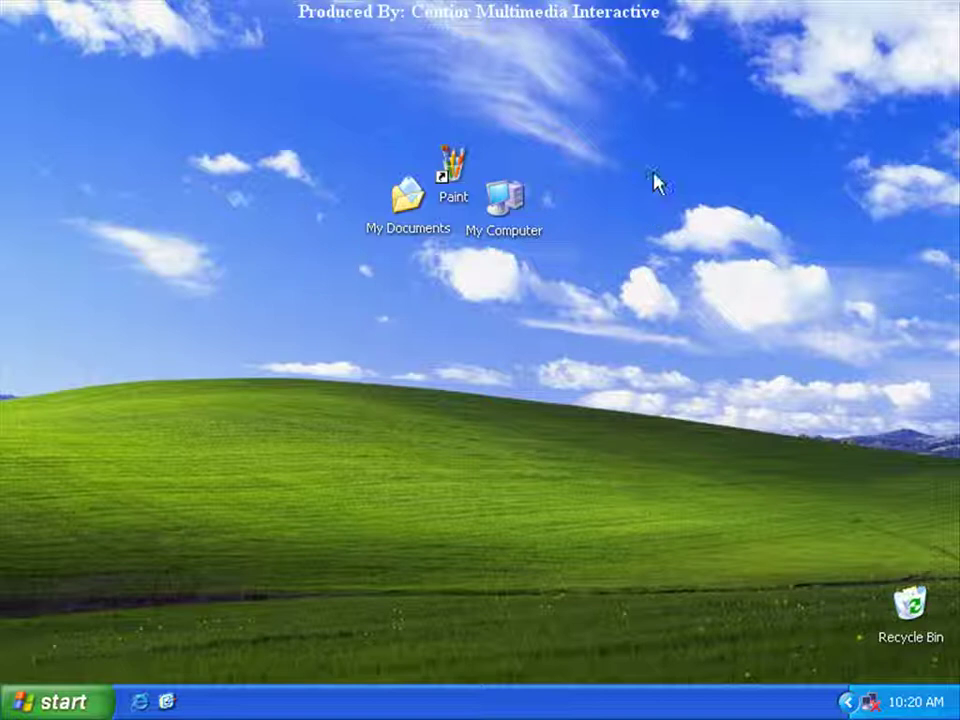
- Turn Align to Grid back on and move My Computer and My Documents into the same row as Paint
right_click(242, 55)
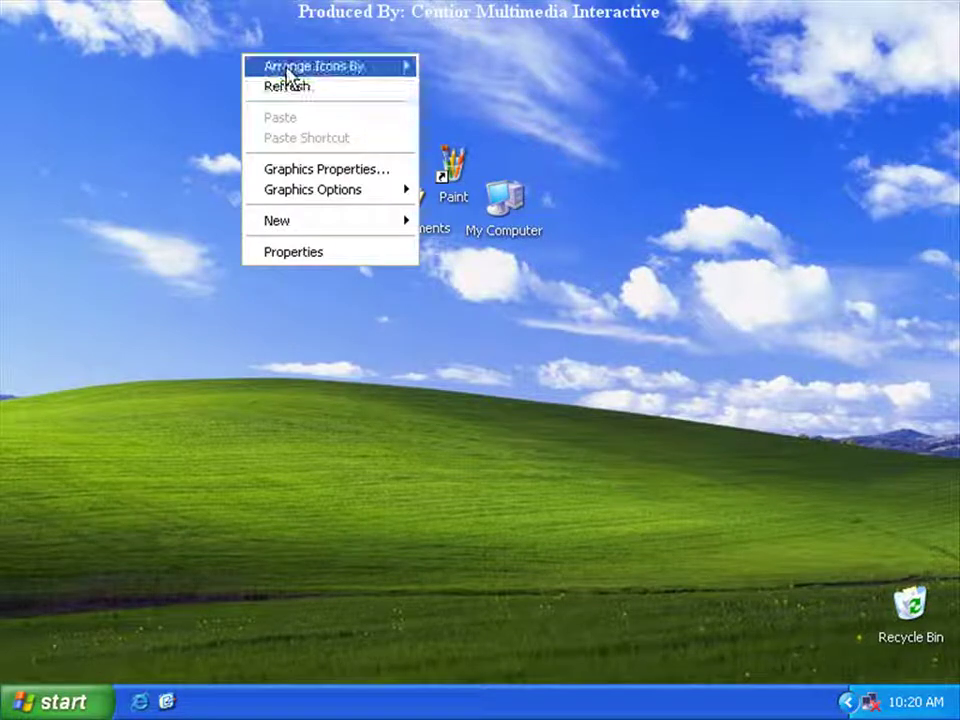
mouse_move(317, 60)
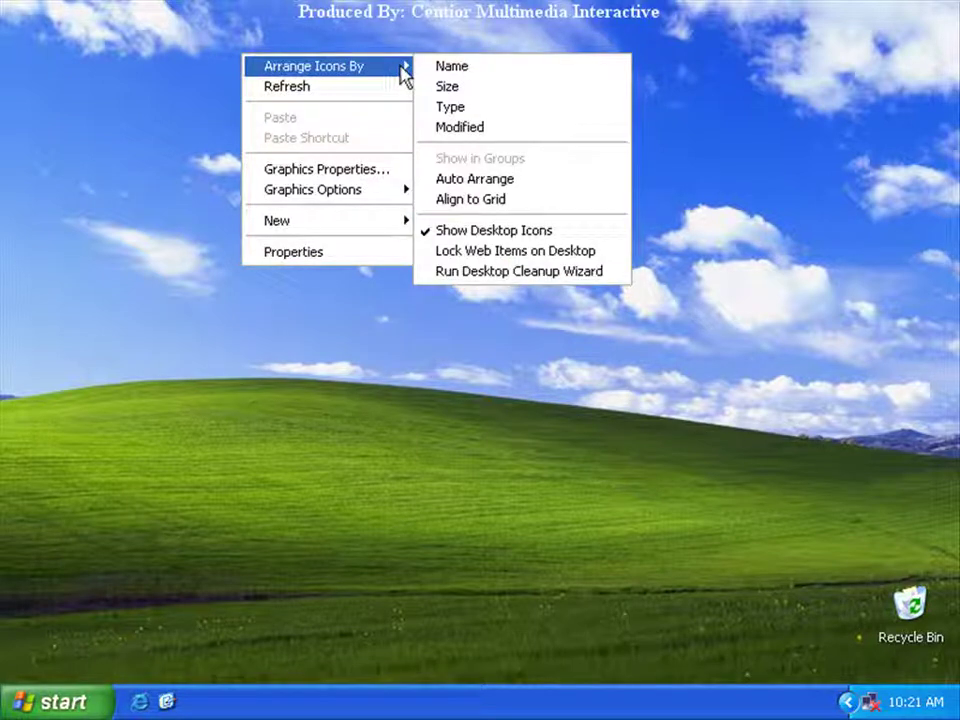
click(480, 200)
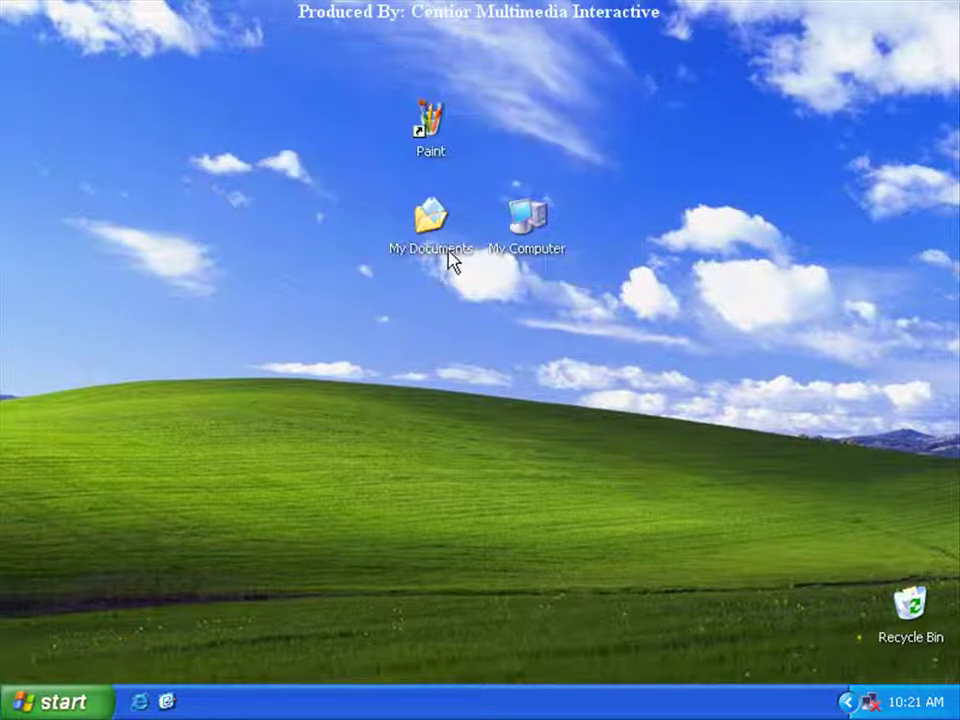
drag(528, 215, 527, 140)
mouse_move(431, 250)
mouse_down()
mouse_move(360, 180)
mouse_move(340, 190)
mouse_move(338, 226)
mouse_up()
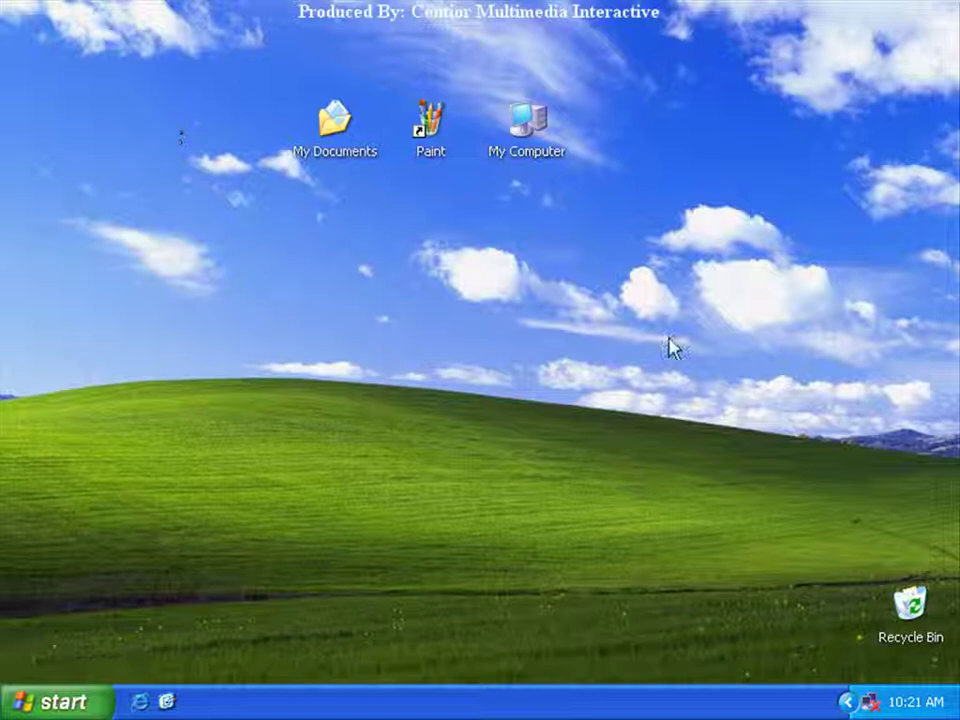
- Arrange all desktop icons by name again to bring them back into a single column
right_click(407, 228)
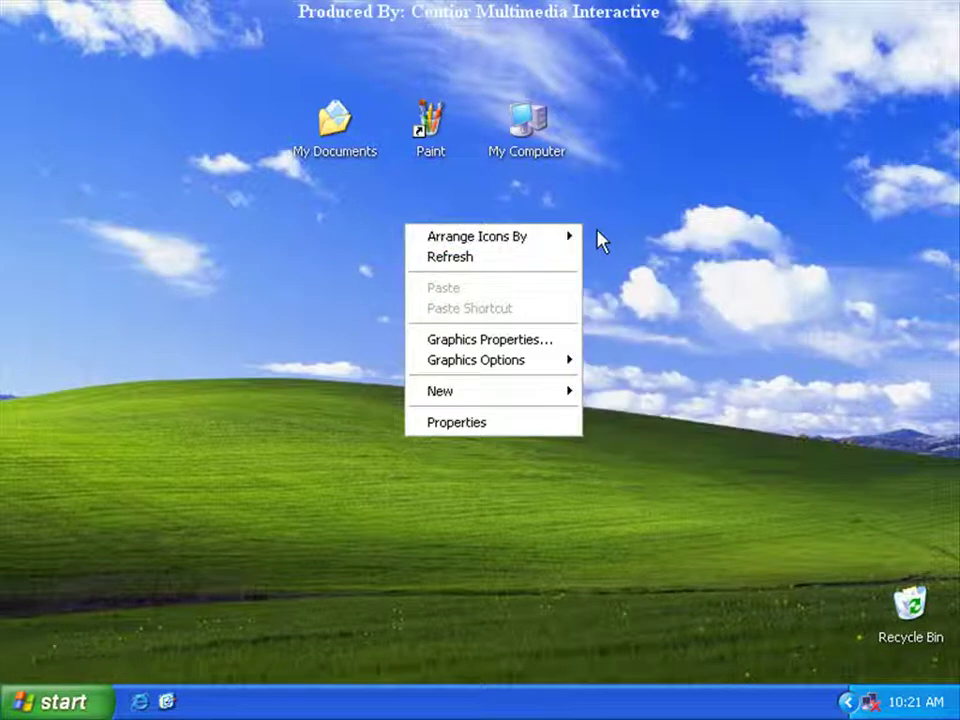
click(590, 240)
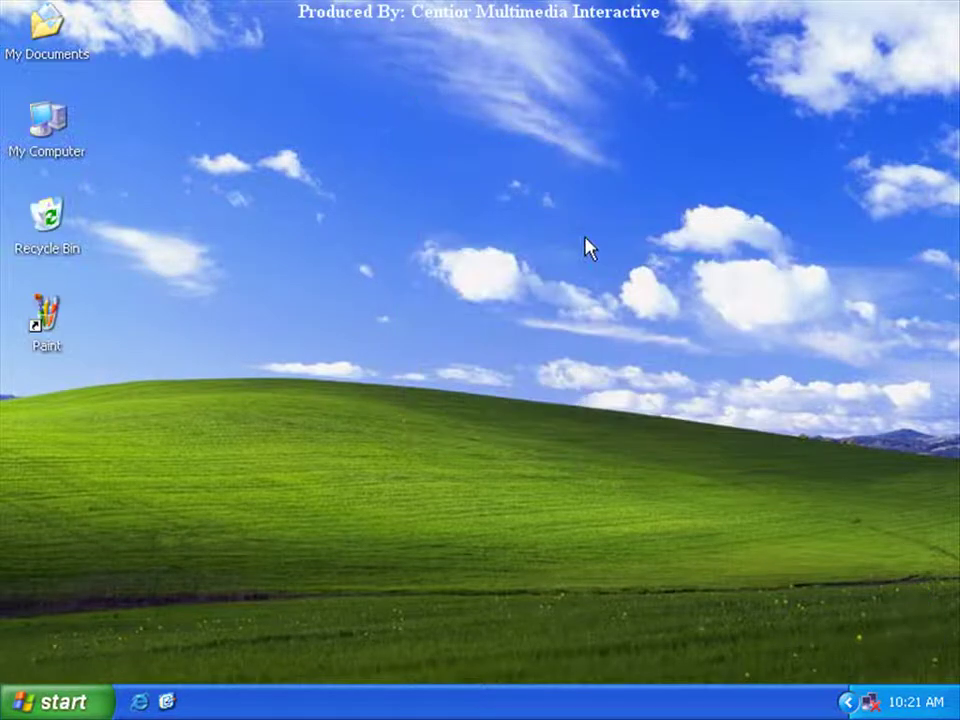